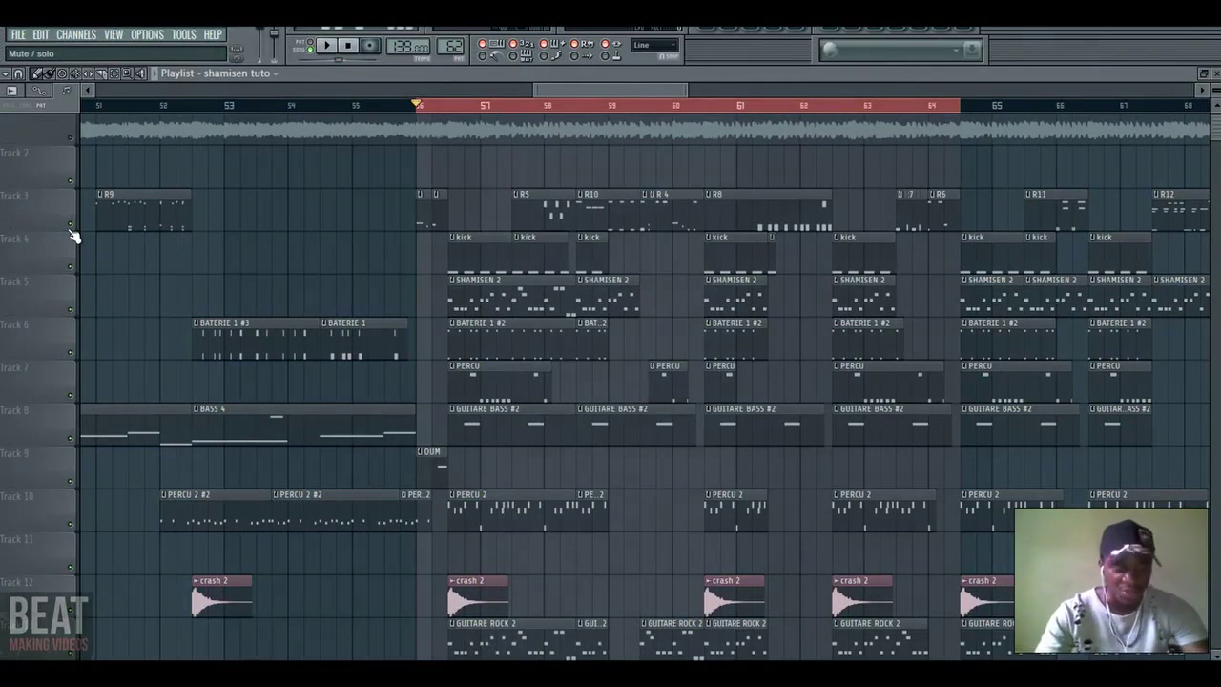
Solo the kick on Track 4 and set a loop selection from mid-bar 56 to mid-bar 59
{"action": "right_click", "coordinate": [72, 235]}
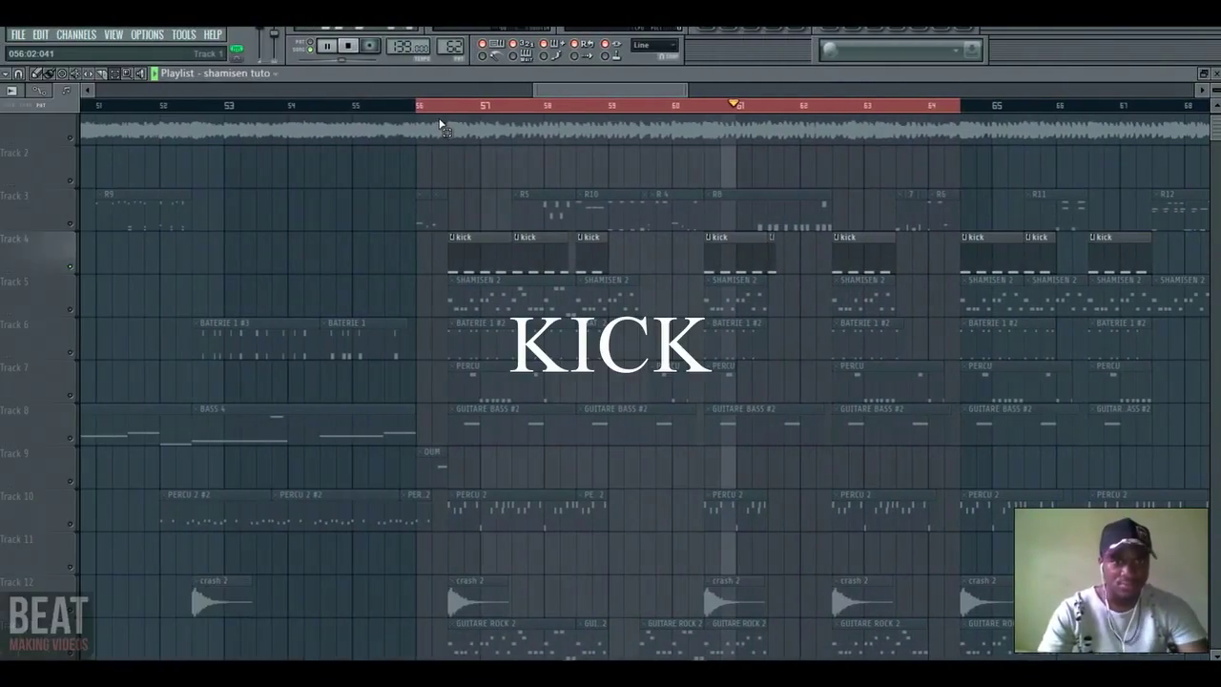
{"action": "left_click_drag", "start_coordinate": [448, 126], "coordinate": [636, 126]}
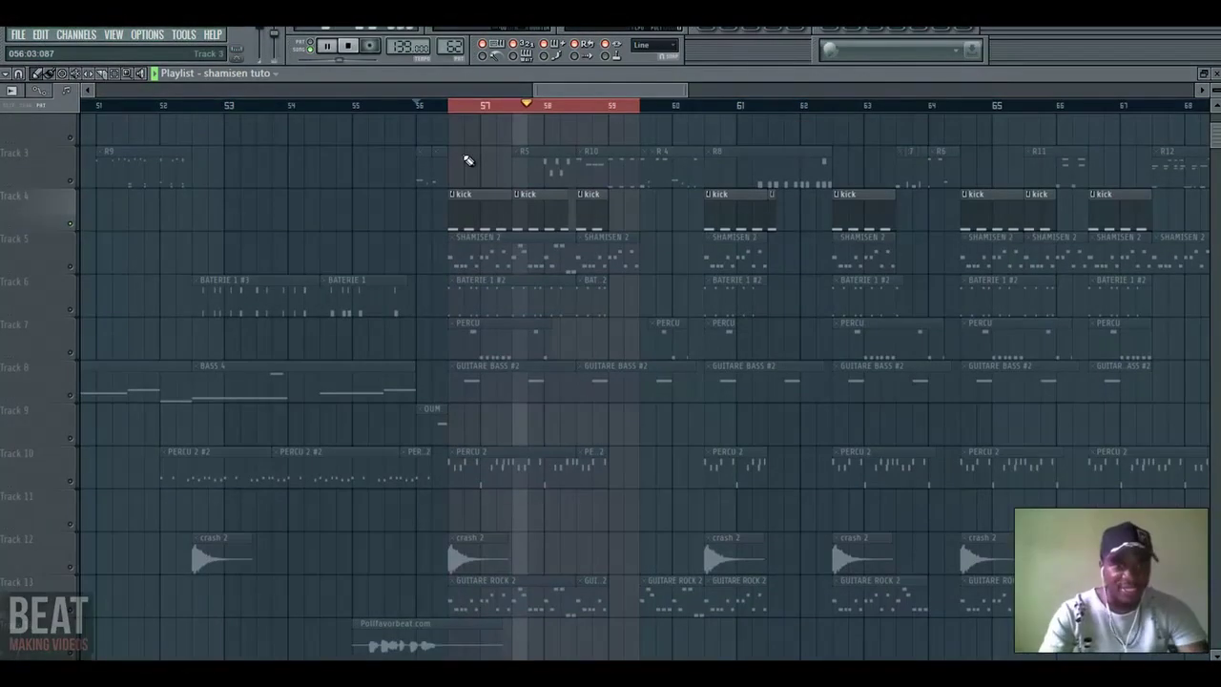
Unmute the BATERIE drum patterns on Track 6 and audition them with the kick in the loop
{"action": "left_click", "coordinate": [71, 309]}
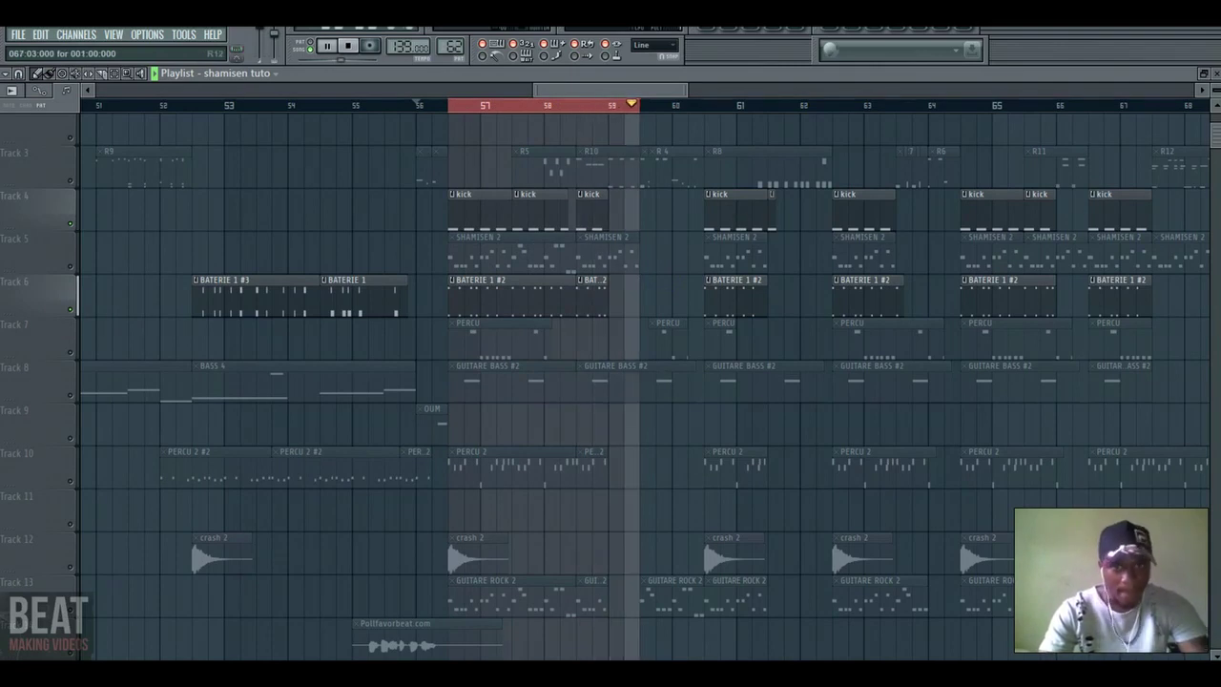
{"action": "scroll", "coordinate": [665, 275], "scroll_direction": "down", "scroll_amount": 1}
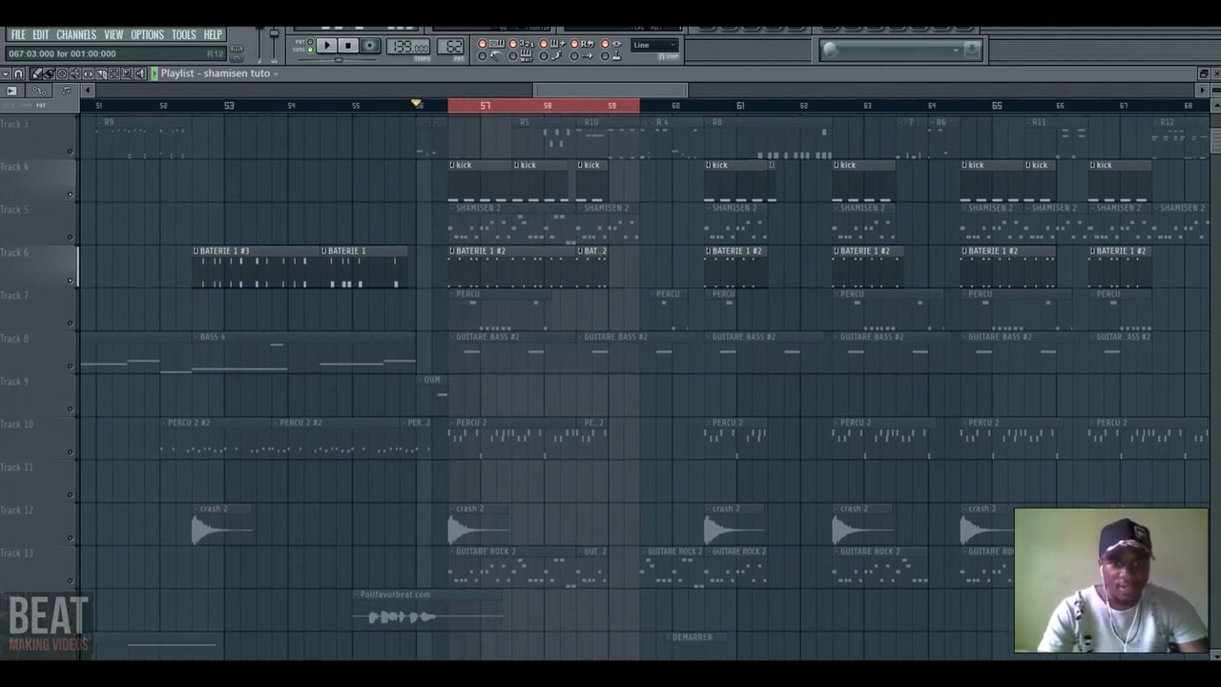
{"action": "scroll", "coordinate": [377, 162], "scroll_direction": "down", "scroll_amount": 1}
{"action": "key", "text": "space"}
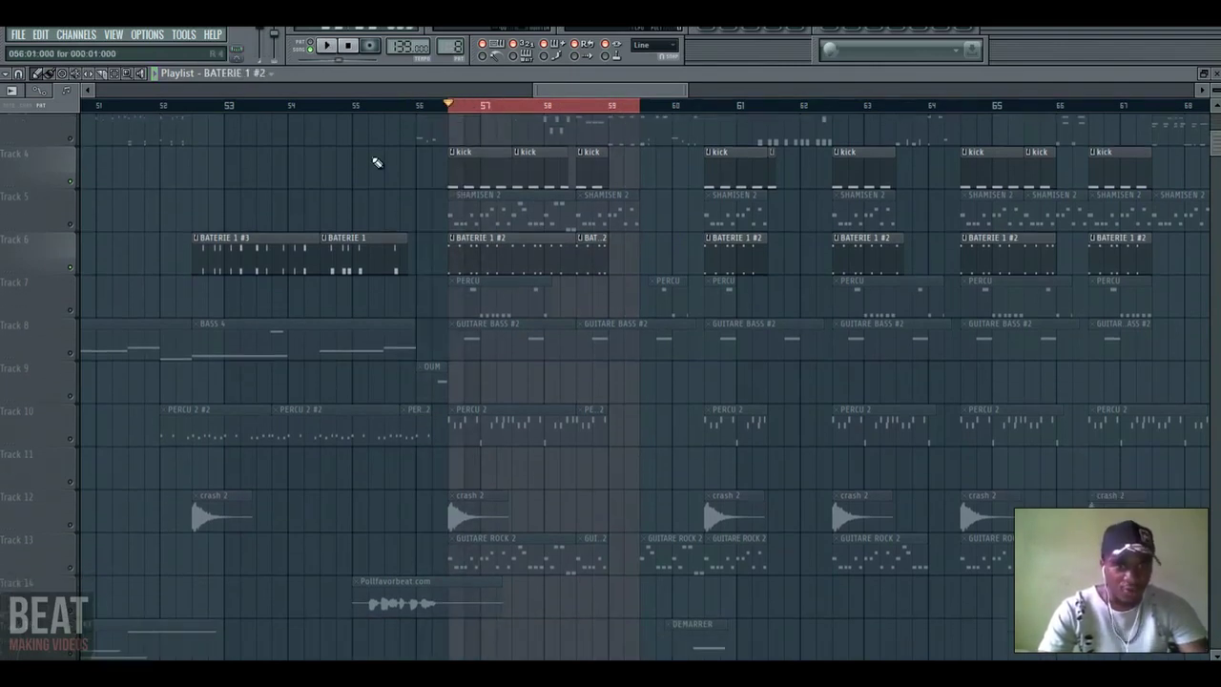
Unmute the PERCU patterns on Track 7 and play the loop with them added, stopping playback at the end
{"action": "left_click", "coordinate": [76, 313]}
{"action": "key", "text": "space"}
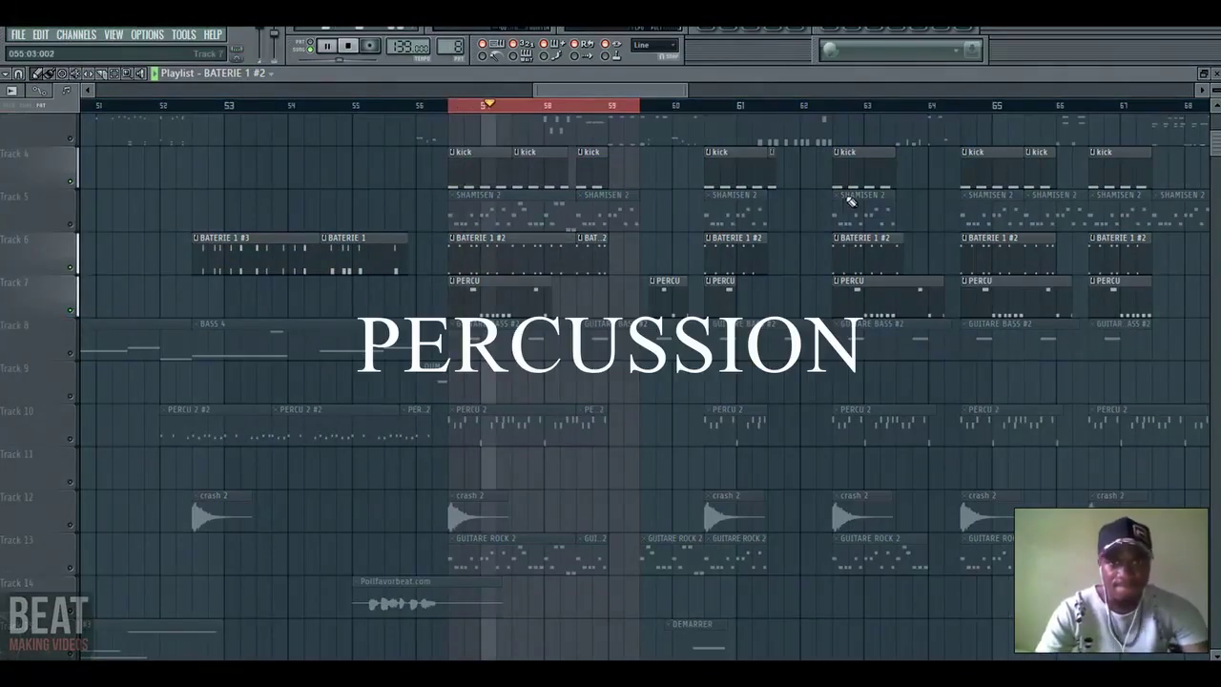
{"action": "scroll", "coordinate": [851, 201], "scroll_direction": "up", "scroll_amount": 1}
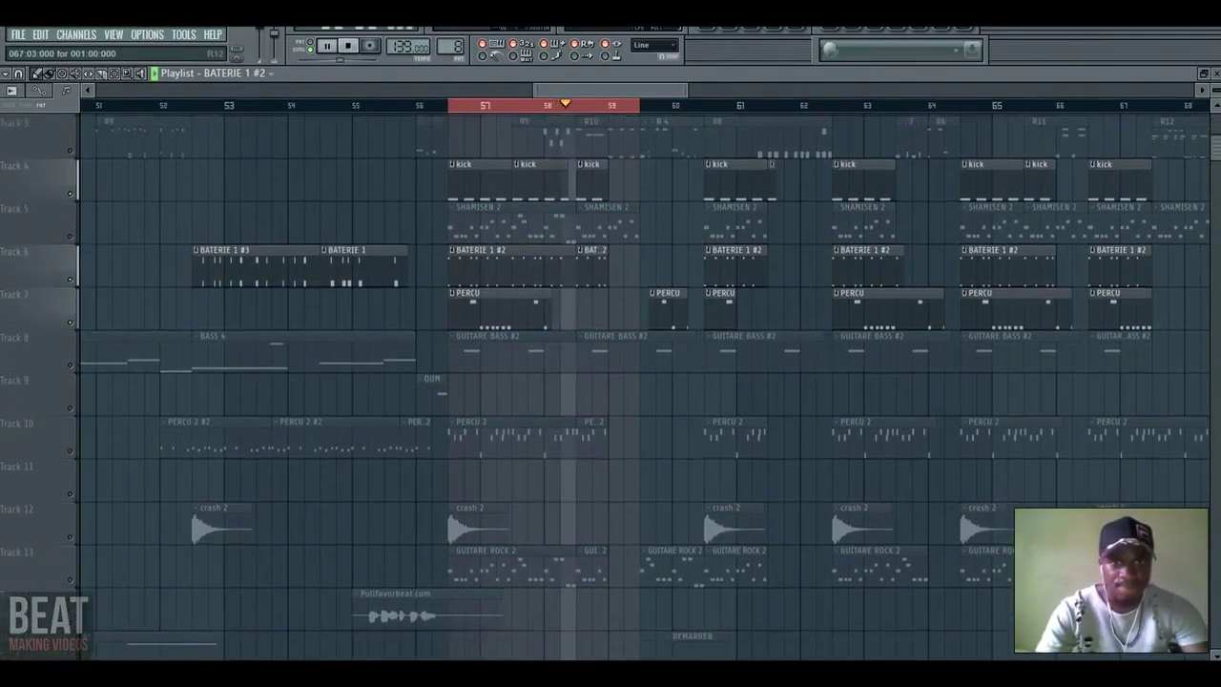
{"action": "scroll", "coordinate": [1210, 153], "scroll_direction": "down", "scroll_amount": 10}
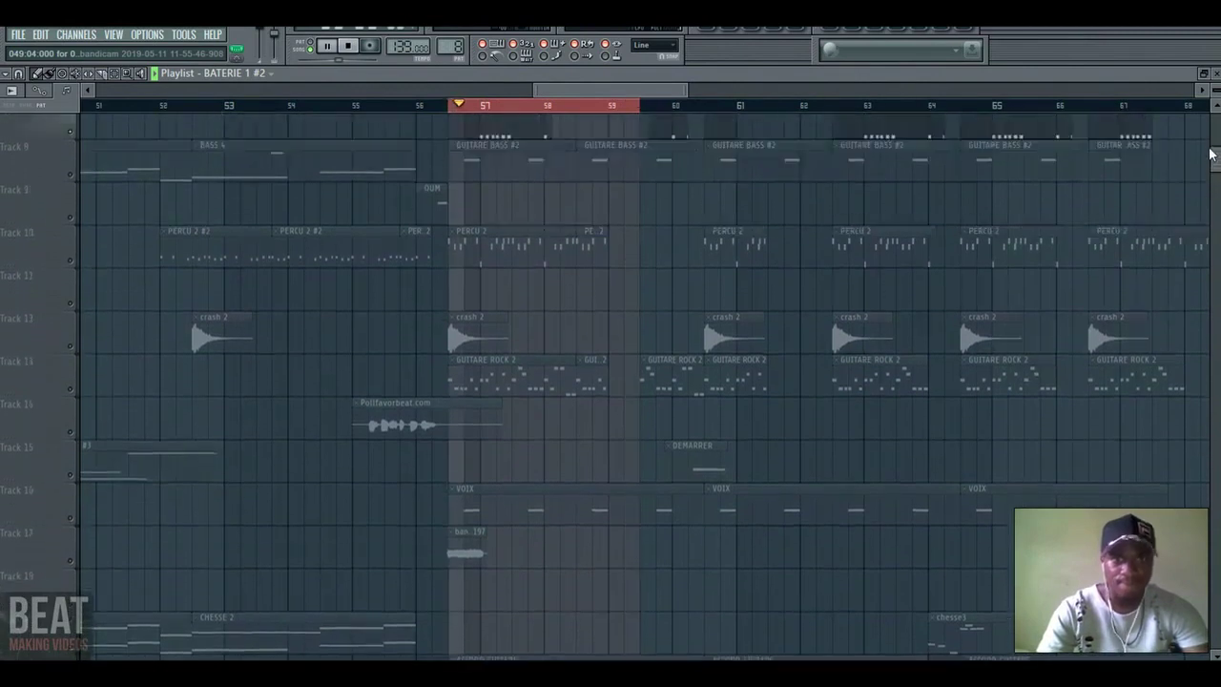
{"action": "scroll", "coordinate": [1210, 153], "scroll_direction": "up", "scroll_amount": 4}
{"action": "key", "text": "space"}
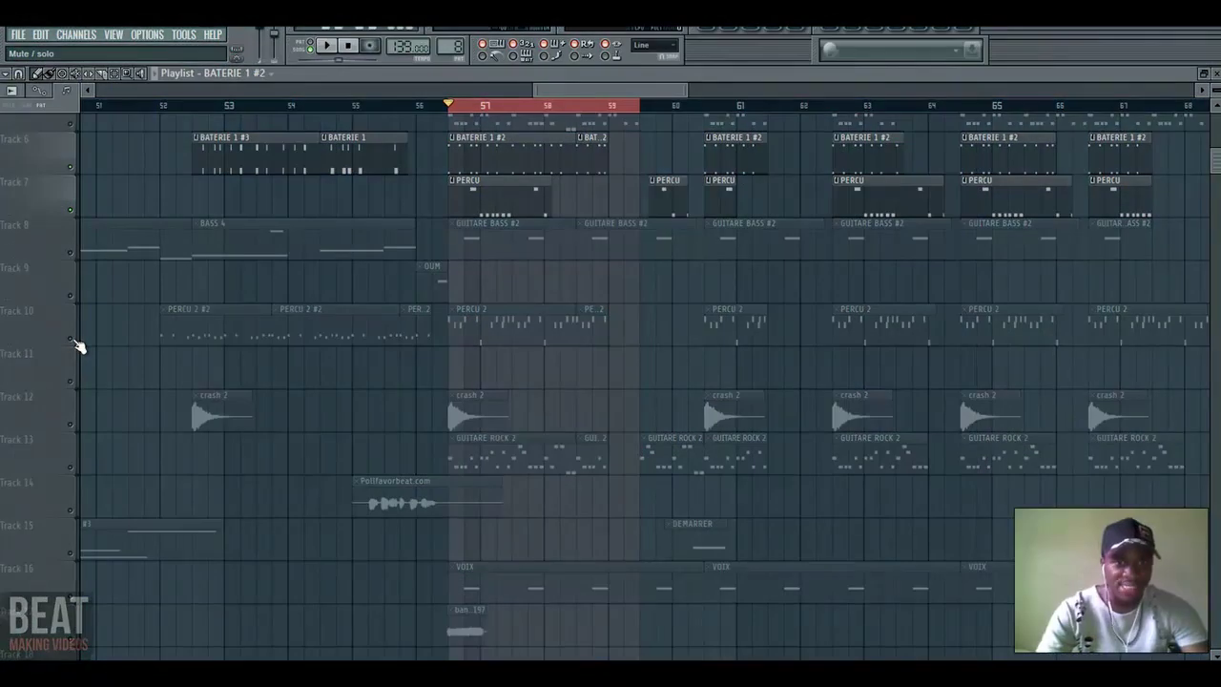
Unmute the PERCU 2 patterns on Track 10 and audition the loop with the second percussion layer
{"action": "left_click", "coordinate": [71, 340]}
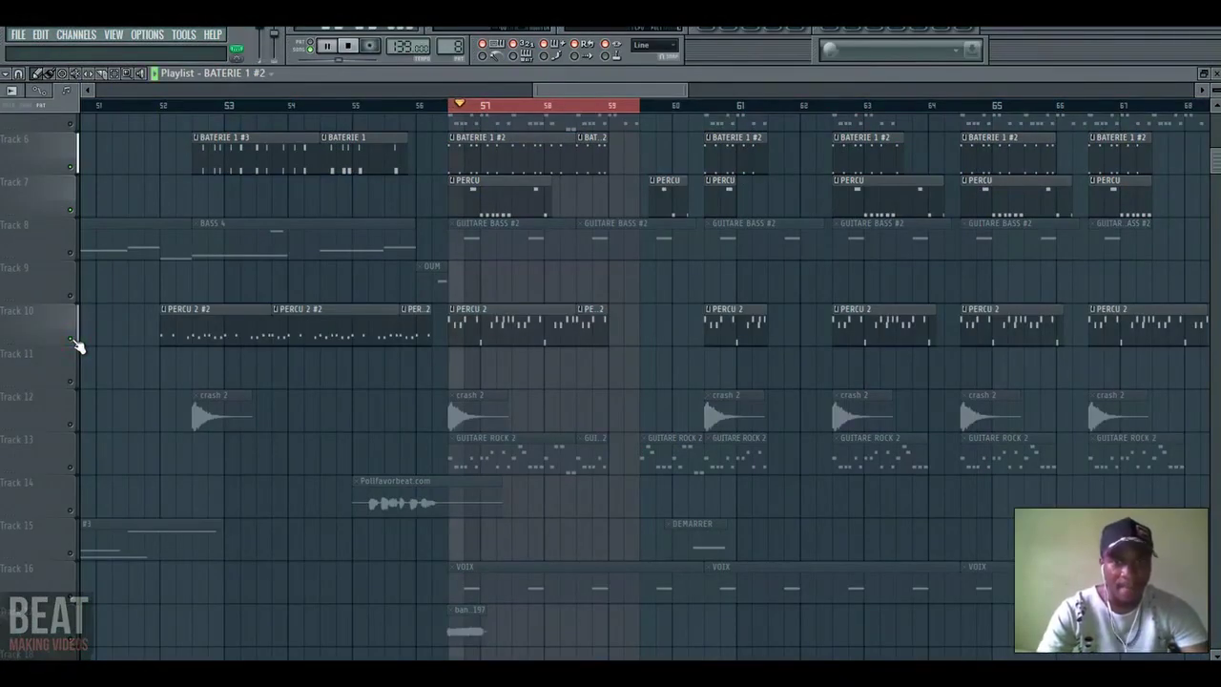
{"action": "left_click_drag", "start_coordinate": [681, 90], "coordinate": [623, 93]}
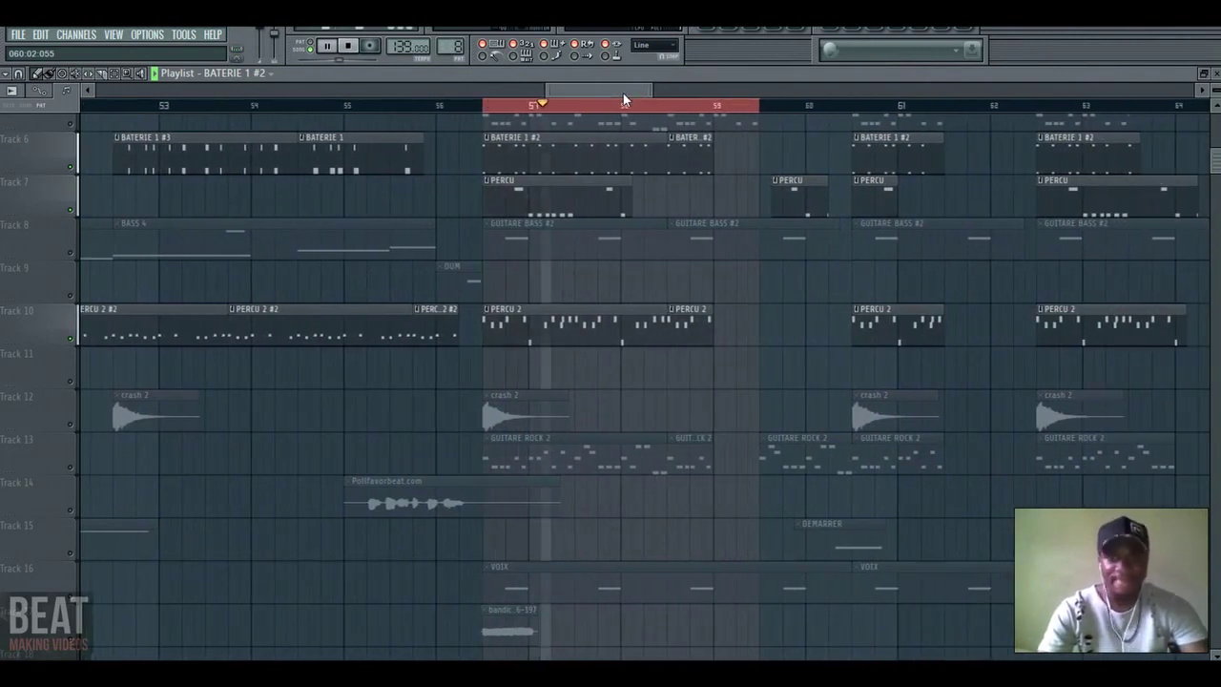
{"action": "key", "text": "space"}
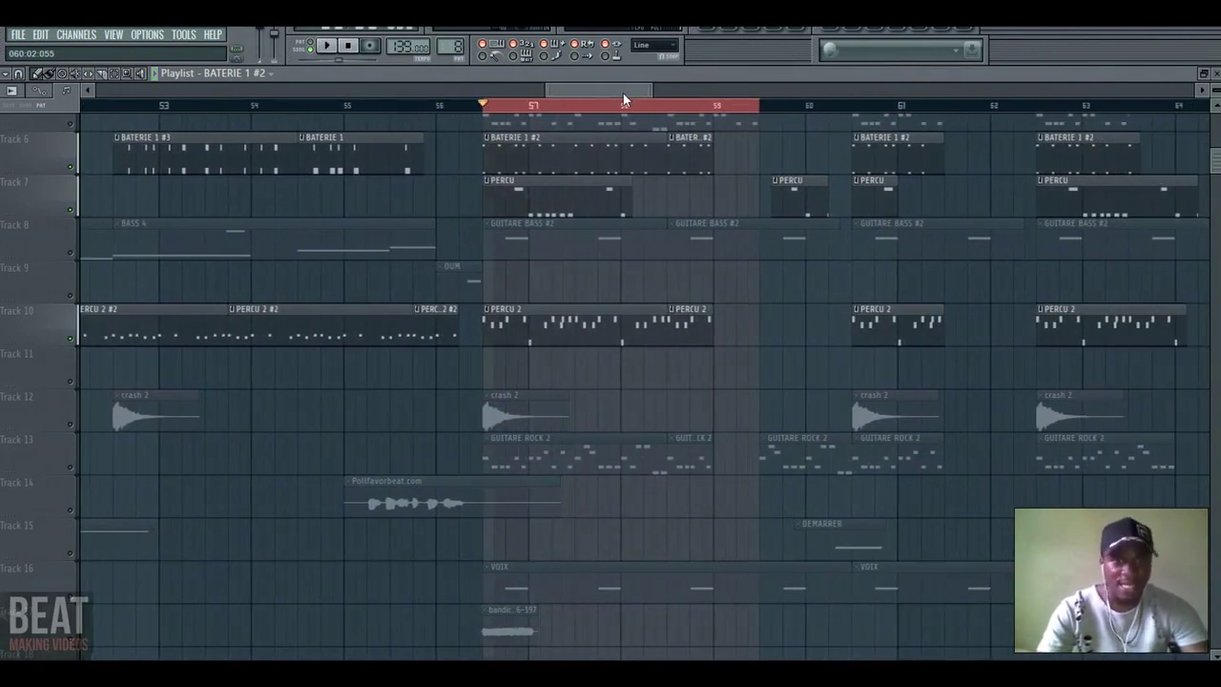
Unmute the GUITARE BASS #2 patterns on Track 8 and audition the loop with the bass line
{"action": "left_click", "coordinate": [71, 254]}
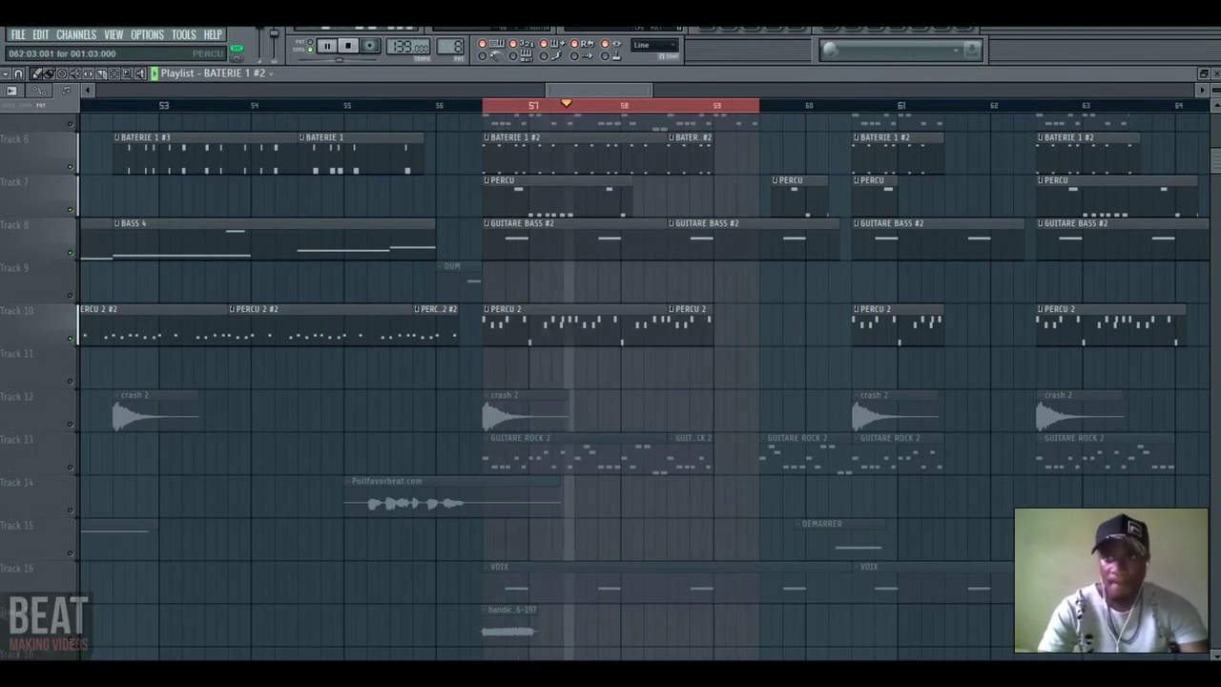
{"action": "scroll", "coordinate": [611, 382], "scroll_direction": "down", "scroll_amount": 5}
{"action": "key", "text": "space"}
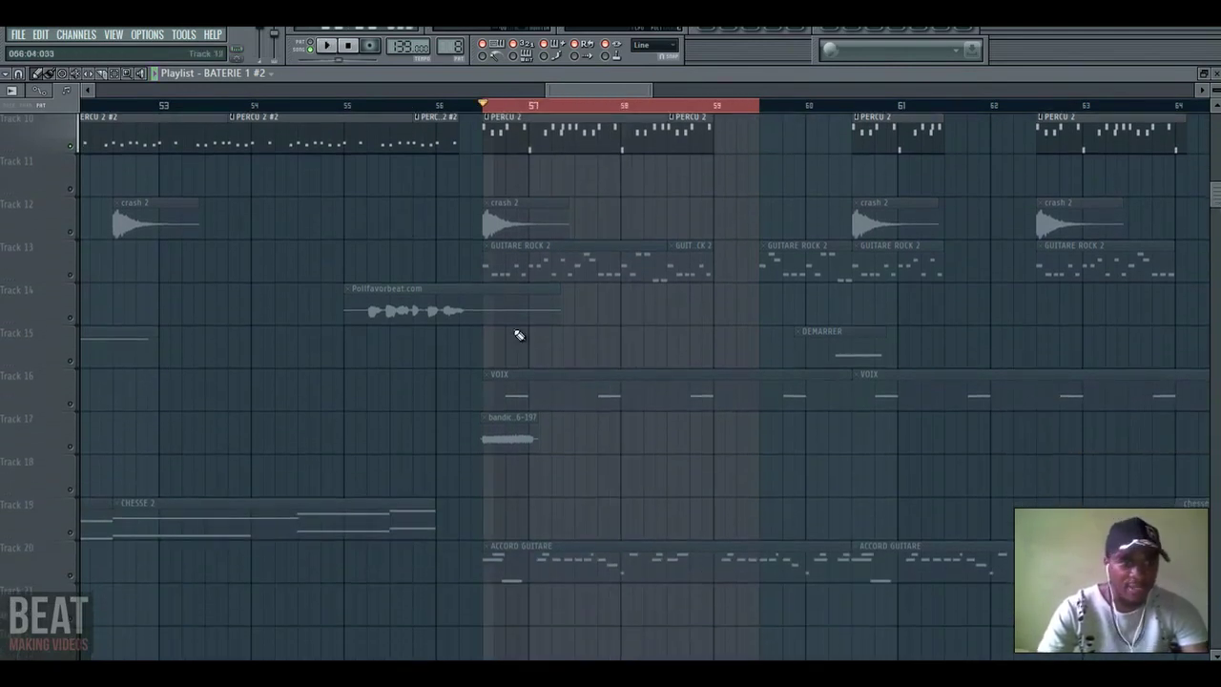
Unmute the VOIX patterns on Track 16 and the crash 2 samples on Track 12, auditioning the loop after each
{"action": "left_click", "coordinate": [73, 406]}
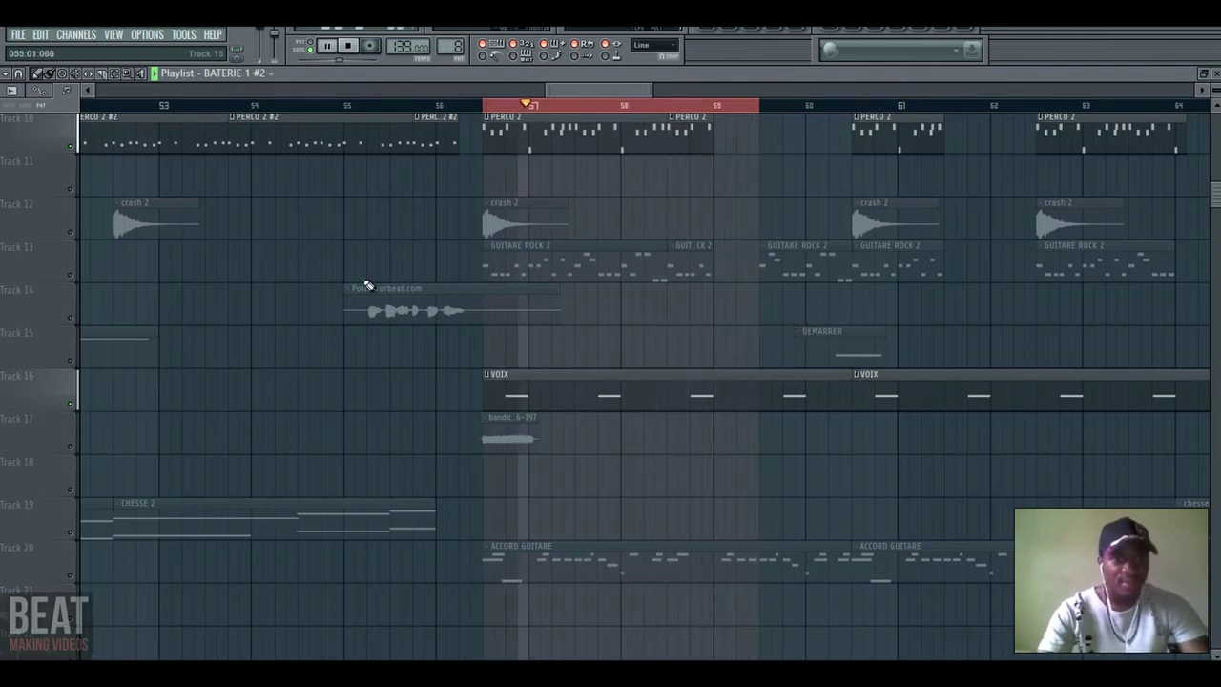
{"action": "key", "text": "space"}
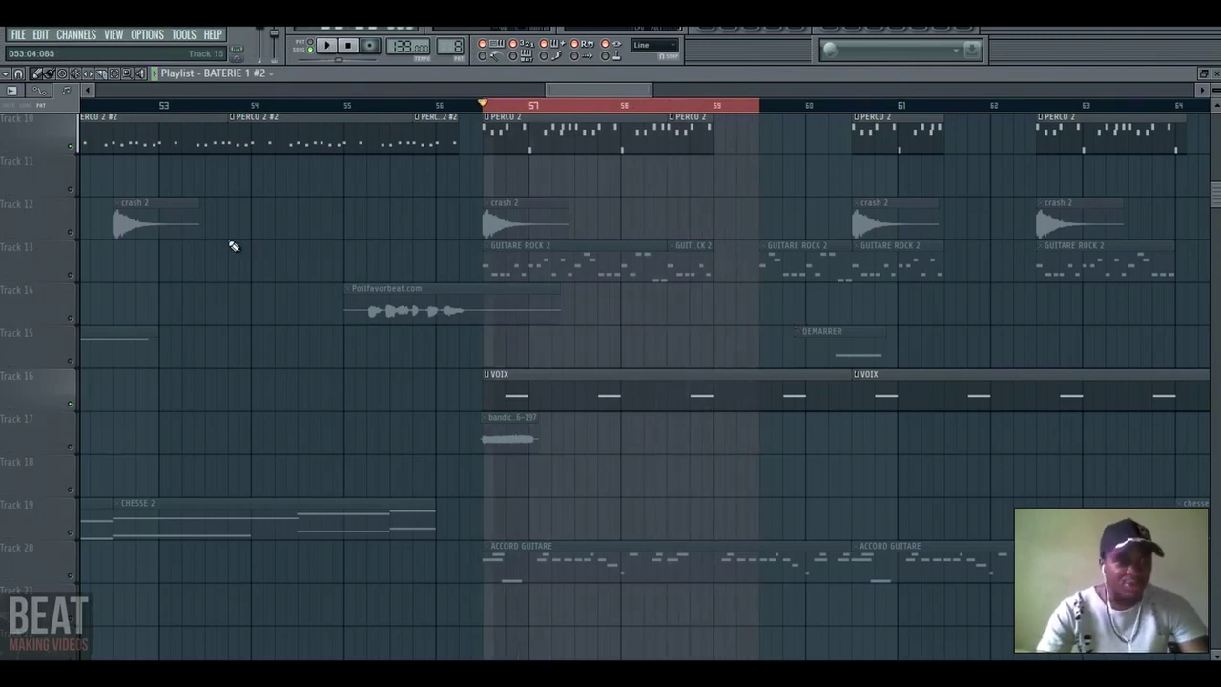
{"action": "left_click", "coordinate": [70, 233]}
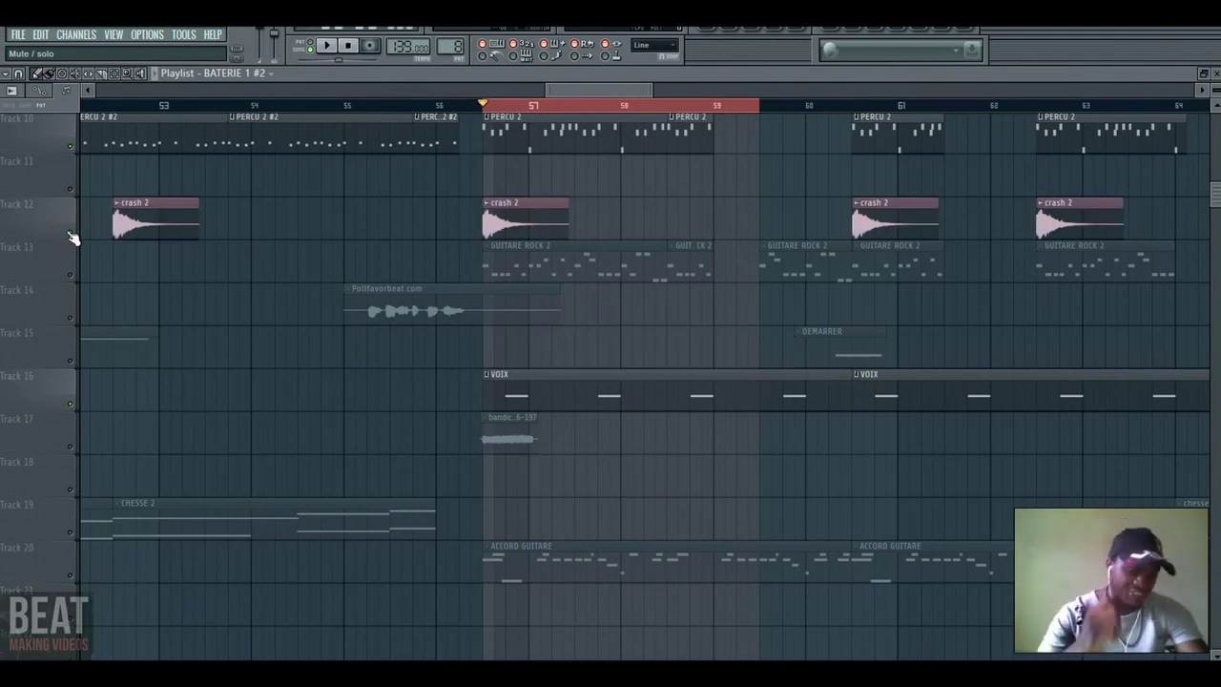
{"action": "key", "text": "space"}
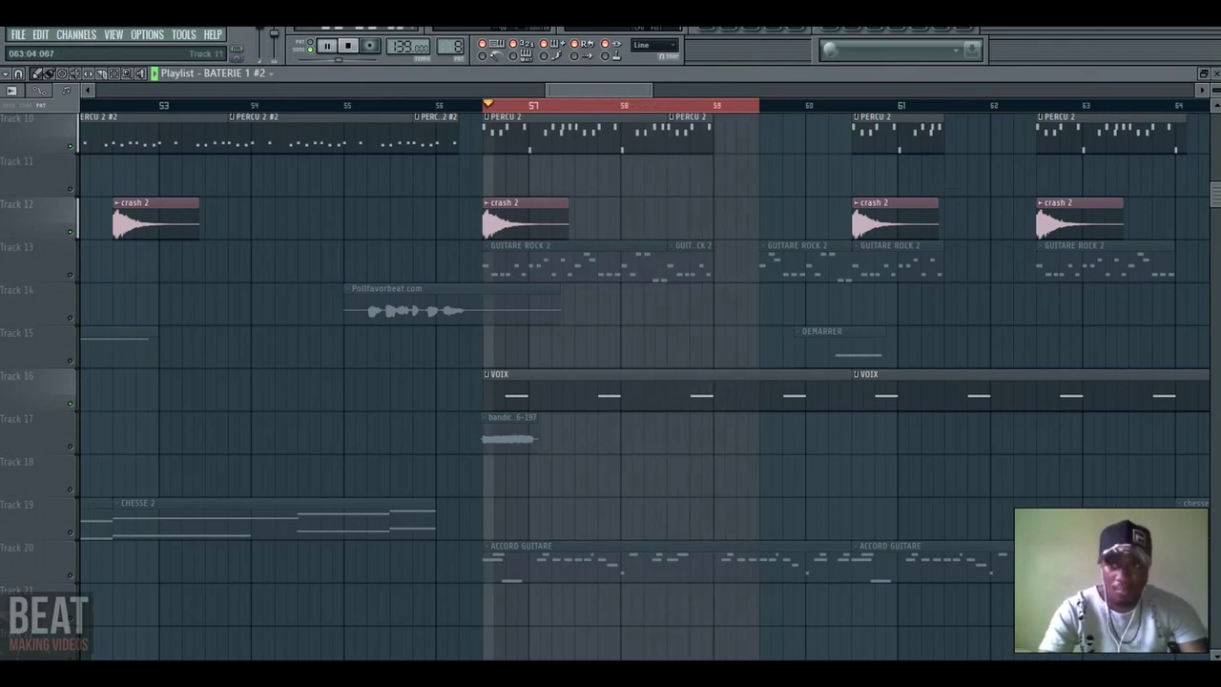
{"action": "scroll", "coordinate": [941, 185], "scroll_direction": "up", "scroll_amount": 1}
{"action": "key", "text": "space"}
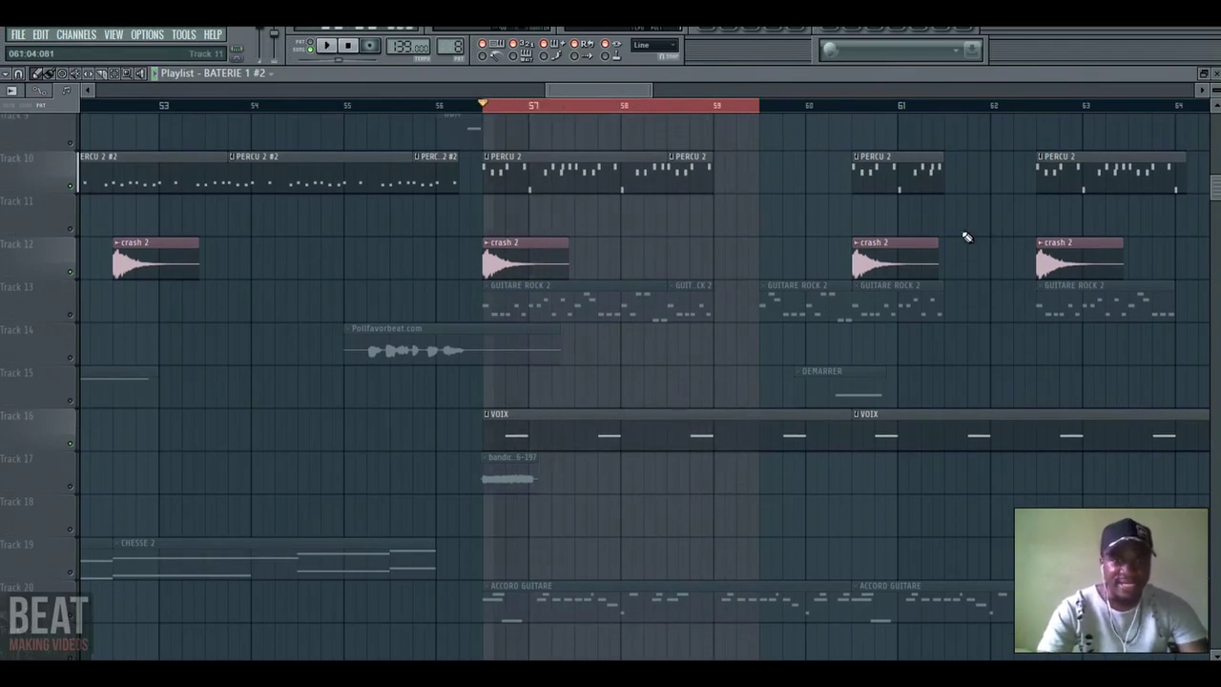
Unmute the GUITARE ROCK 2 patterns on Track 13 and play the loop with the rock guitar added
{"action": "left_click", "coordinate": [73, 318]}
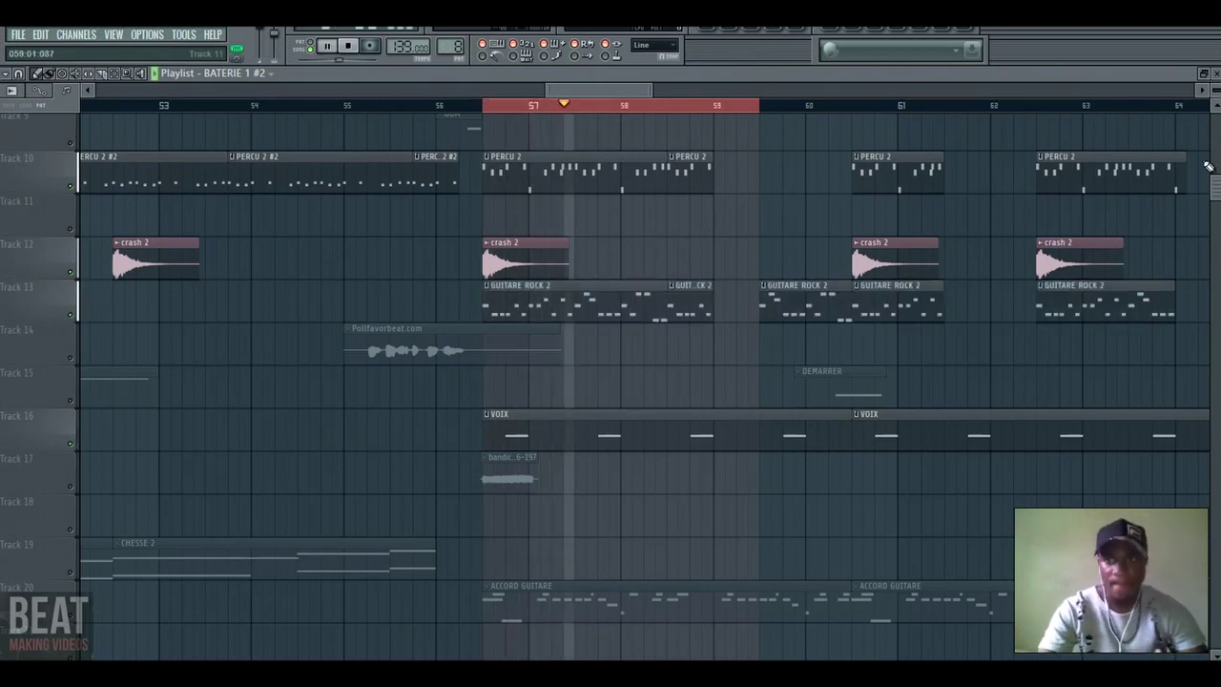
{"action": "scroll", "coordinate": [1217, 171], "scroll_direction": "up", "scroll_amount": 1}
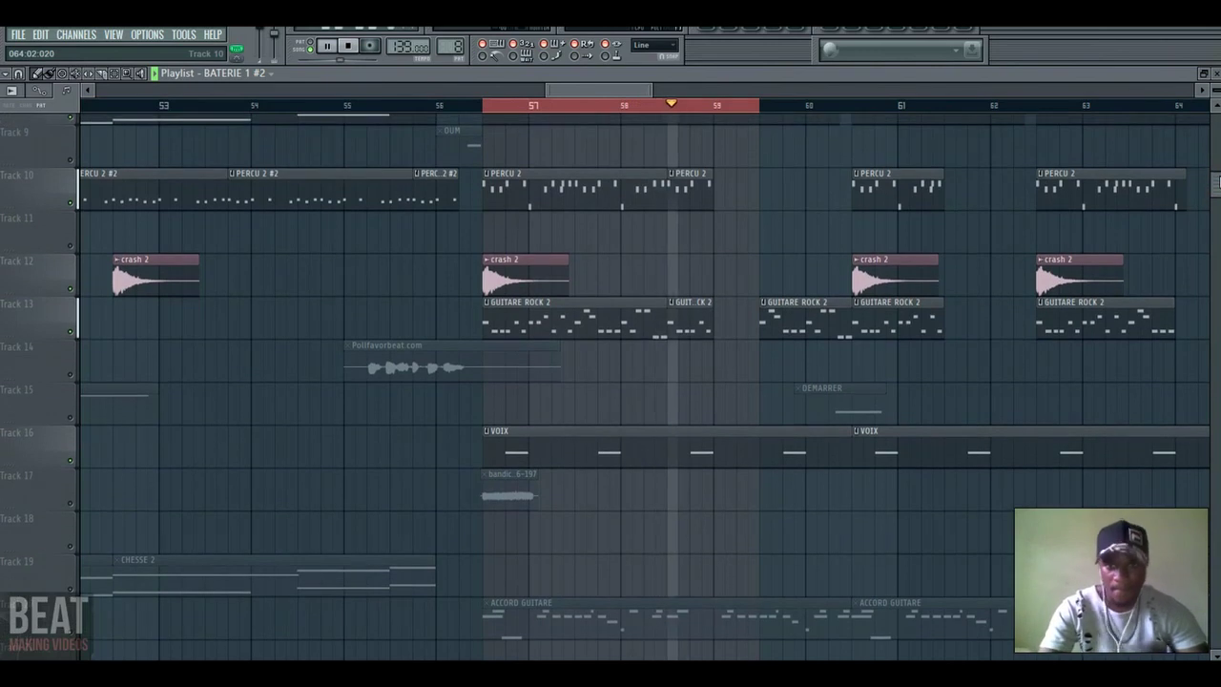
{"action": "scroll", "coordinate": [1216, 191], "scroll_direction": "down", "scroll_amount": 3}
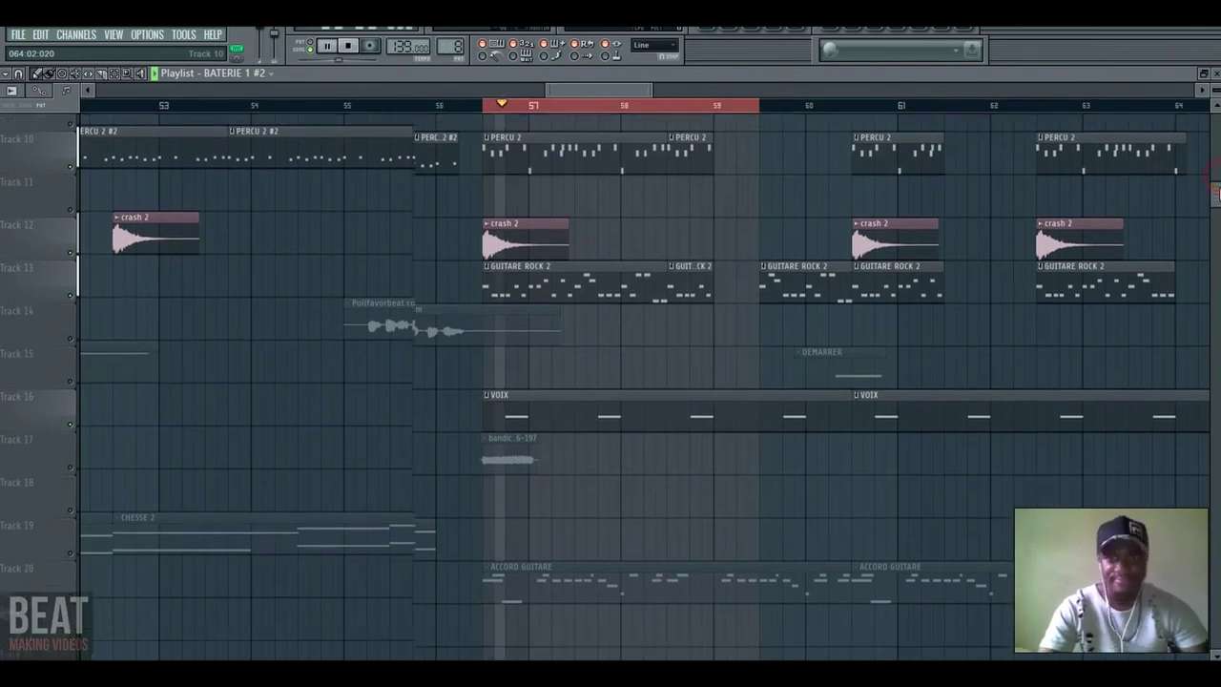
{"action": "scroll", "coordinate": [1218, 203], "scroll_direction": "down", "scroll_amount": 2}
{"action": "scroll", "coordinate": [1217, 204], "scroll_direction": "up", "scroll_amount": 1}
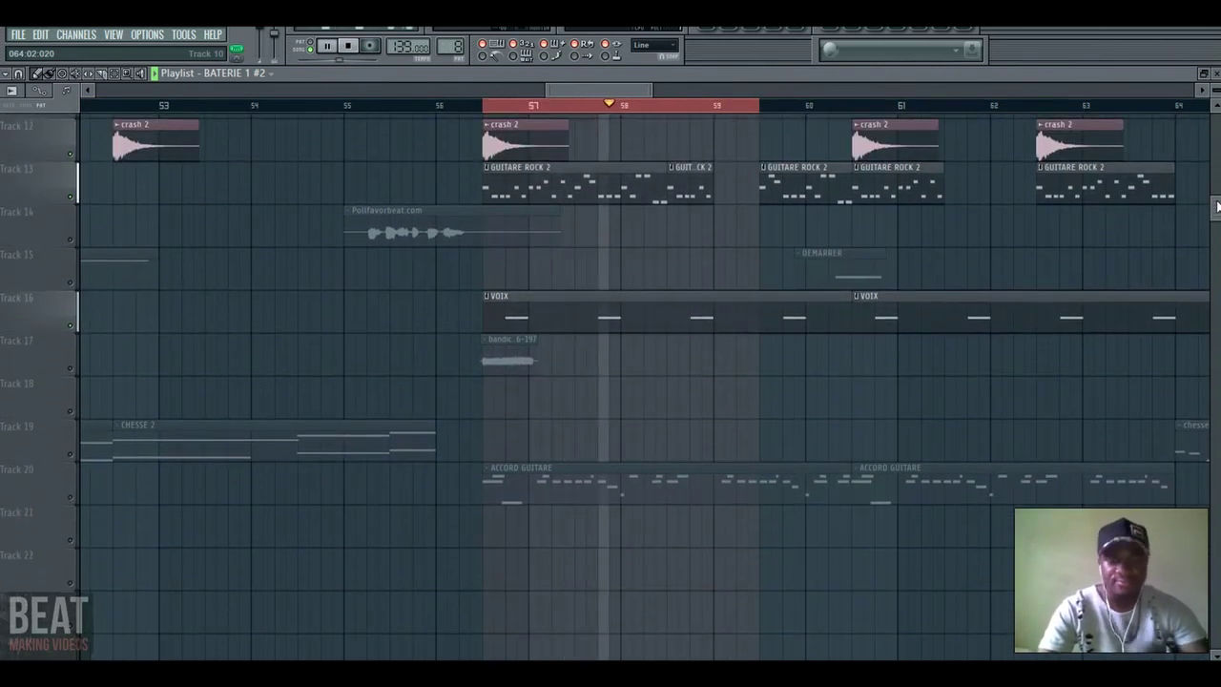
{"action": "scroll", "coordinate": [1217, 191], "scroll_direction": "up", "scroll_amount": 5}
{"action": "key", "text": "space"}
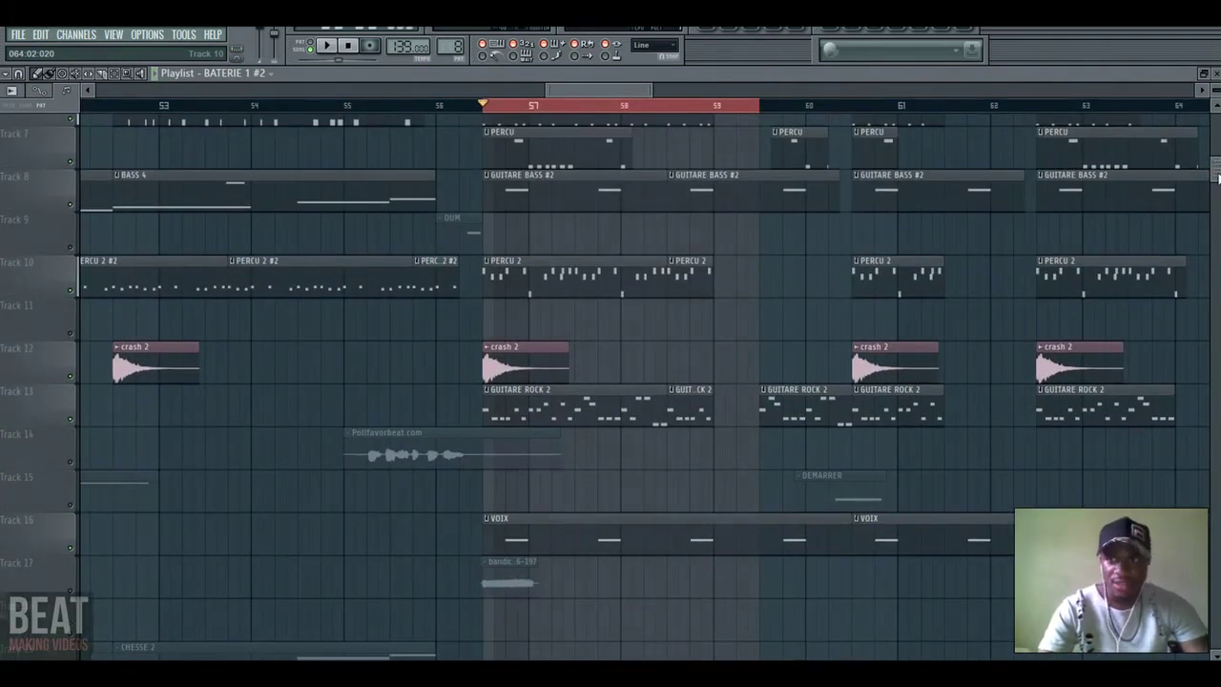
Unmute SHAMISEN 2 on Track 5 and ACCORD GUITARE on Track 20, auditioning the loop with both melodic layers
{"action": "scroll", "coordinate": [688, 176], "scroll_direction": "up", "scroll_amount": 3}
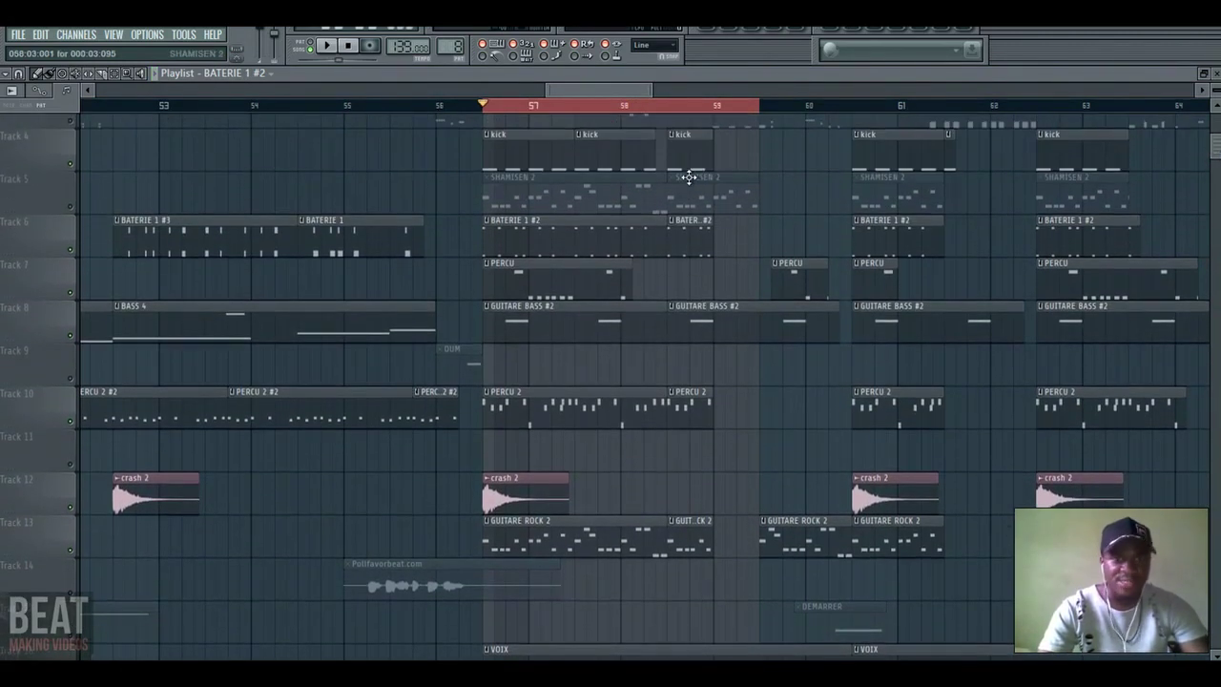
{"action": "left_click", "coordinate": [70, 207]}
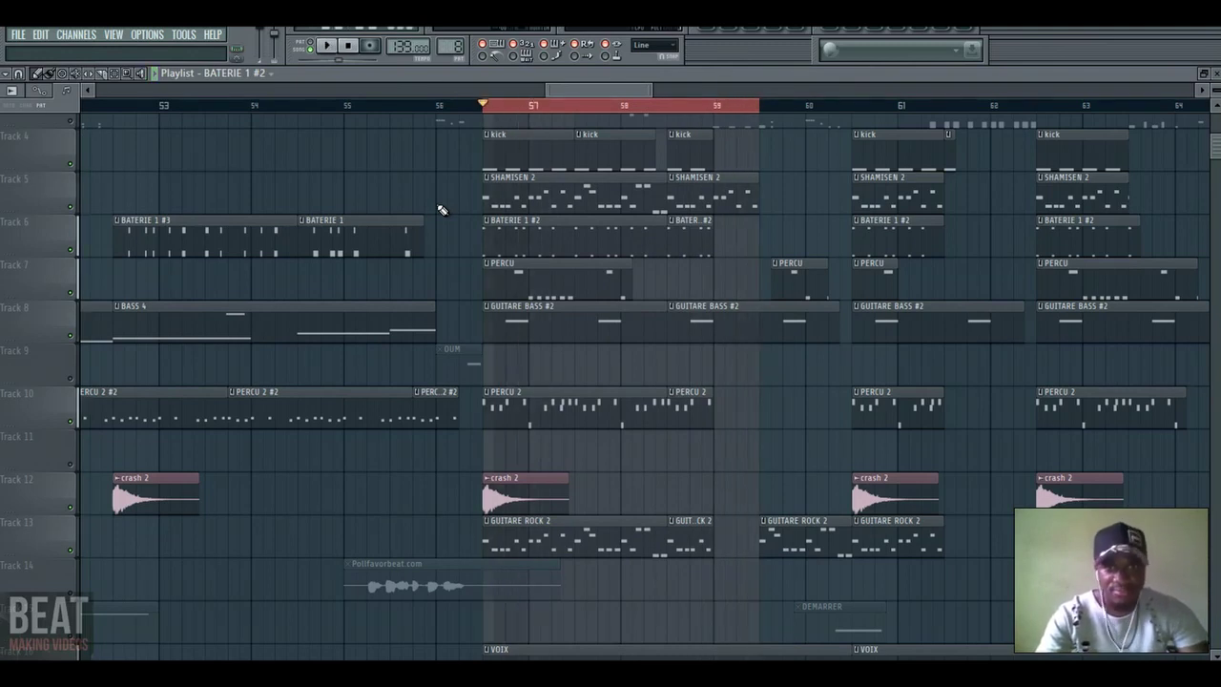
{"action": "left_click_drag", "start_coordinate": [1208, 155], "coordinate": [1208, 244]}
{"action": "left_click", "coordinate": [72, 307]}
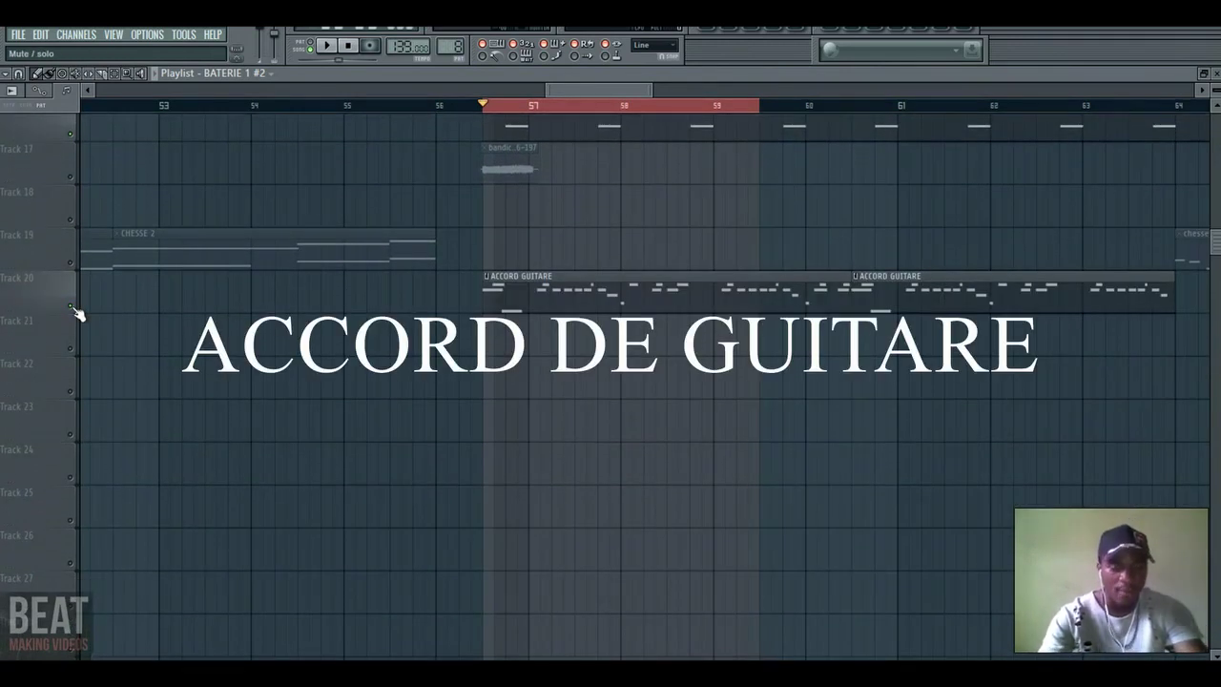
{"action": "key", "text": "space"}
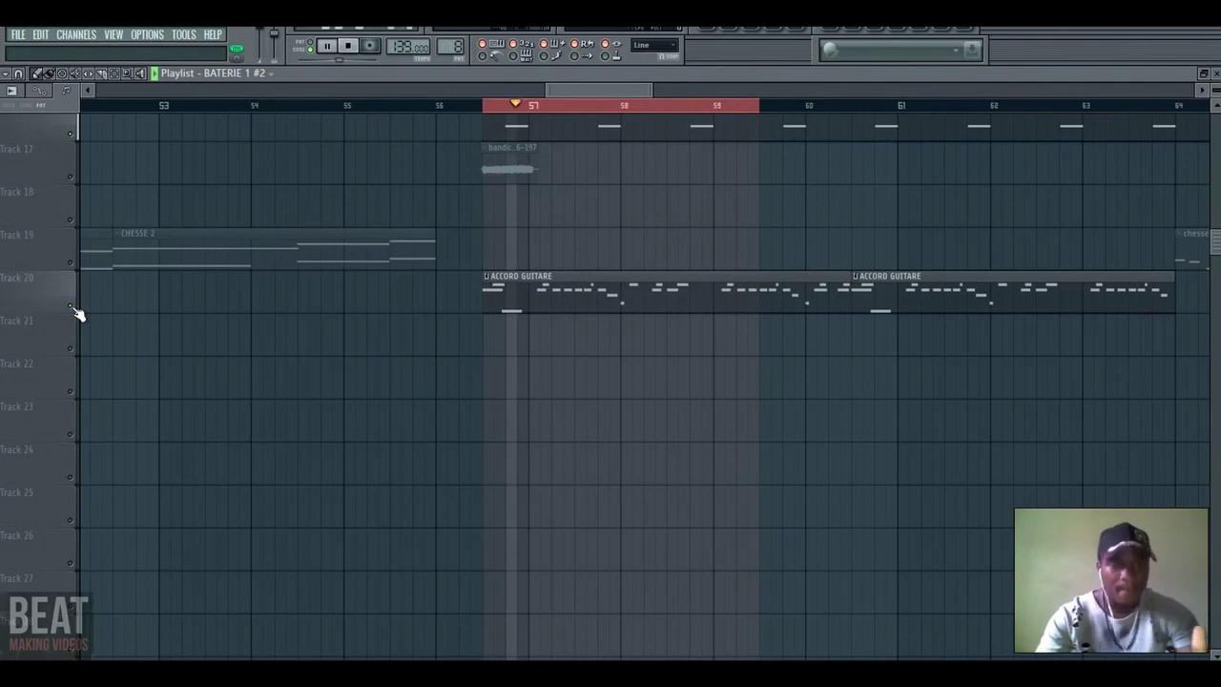
{"action": "key", "text": "space"}
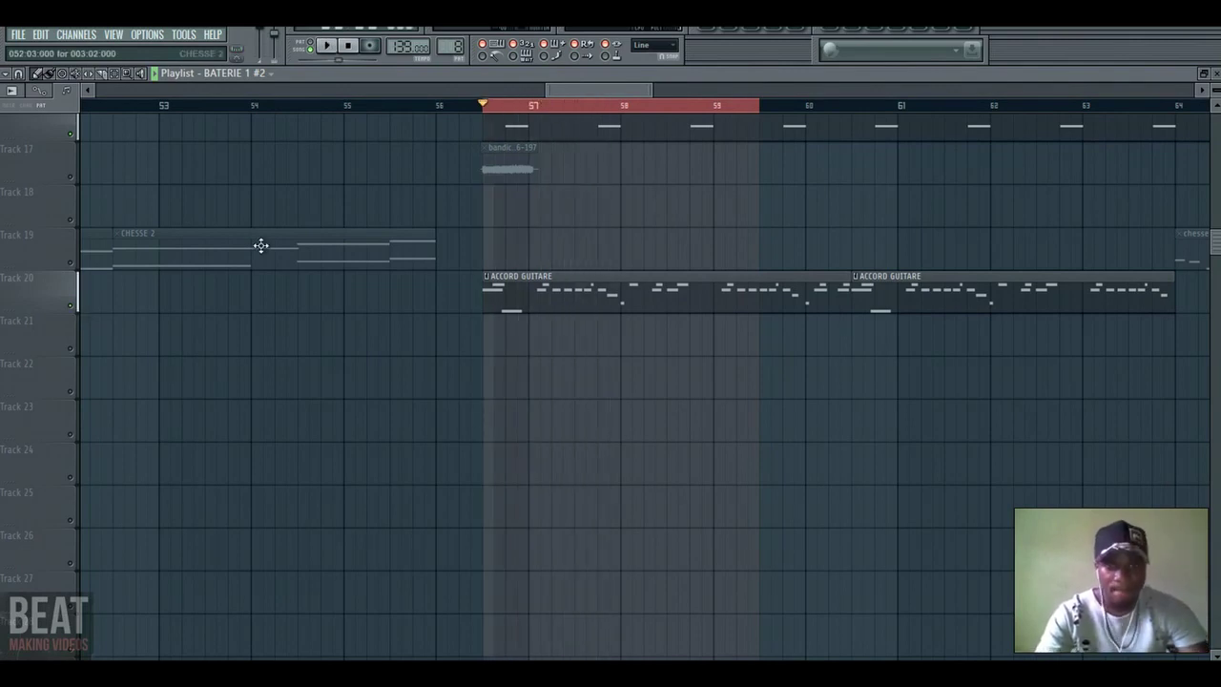
Unmute the R drum-roll patterns on Track 3 and audition the loop with all the added layers
{"action": "scroll", "coordinate": [610, 381], "scroll_direction": "up", "scroll_amount": 10}
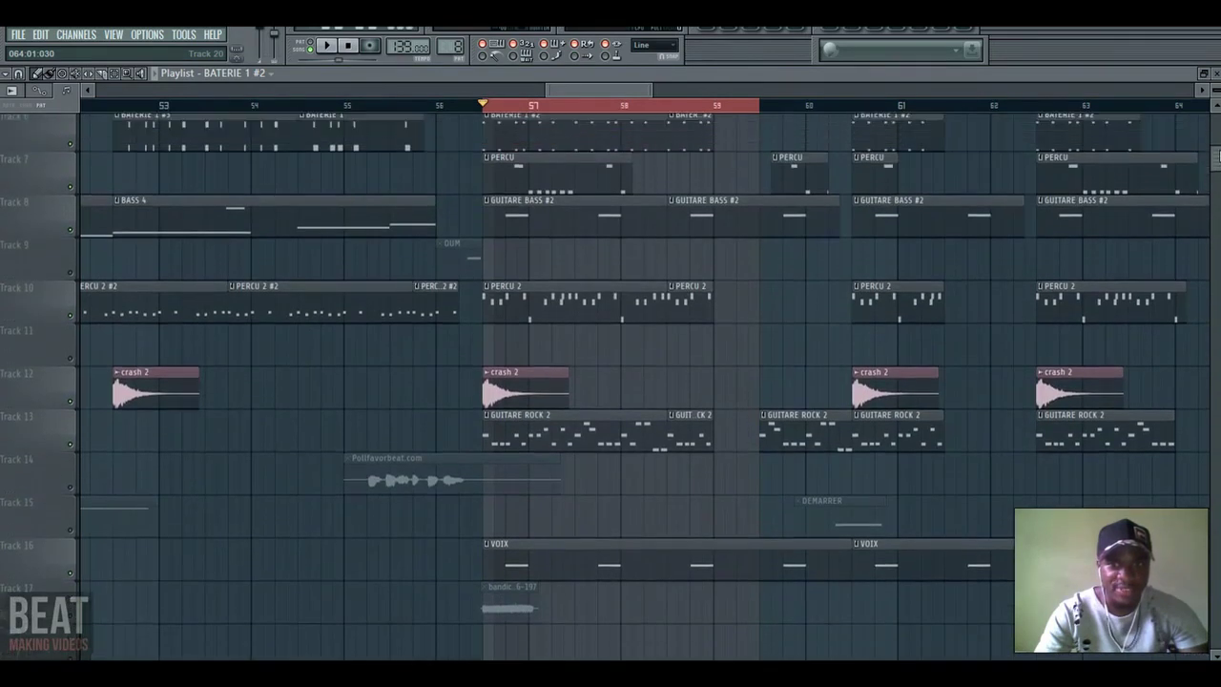
{"action": "left_click_drag", "start_coordinate": [1218, 129], "coordinate": [1216, 107]}
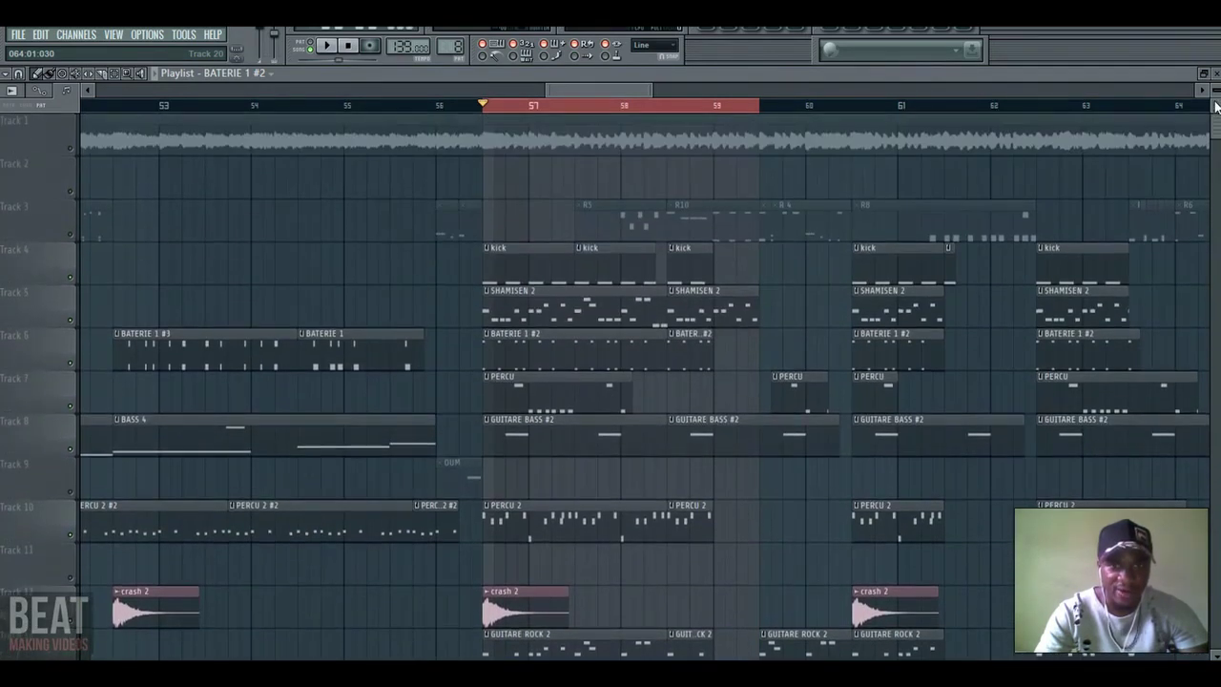
{"action": "left_click", "coordinate": [68, 237]}
{"action": "key", "text": "space"}
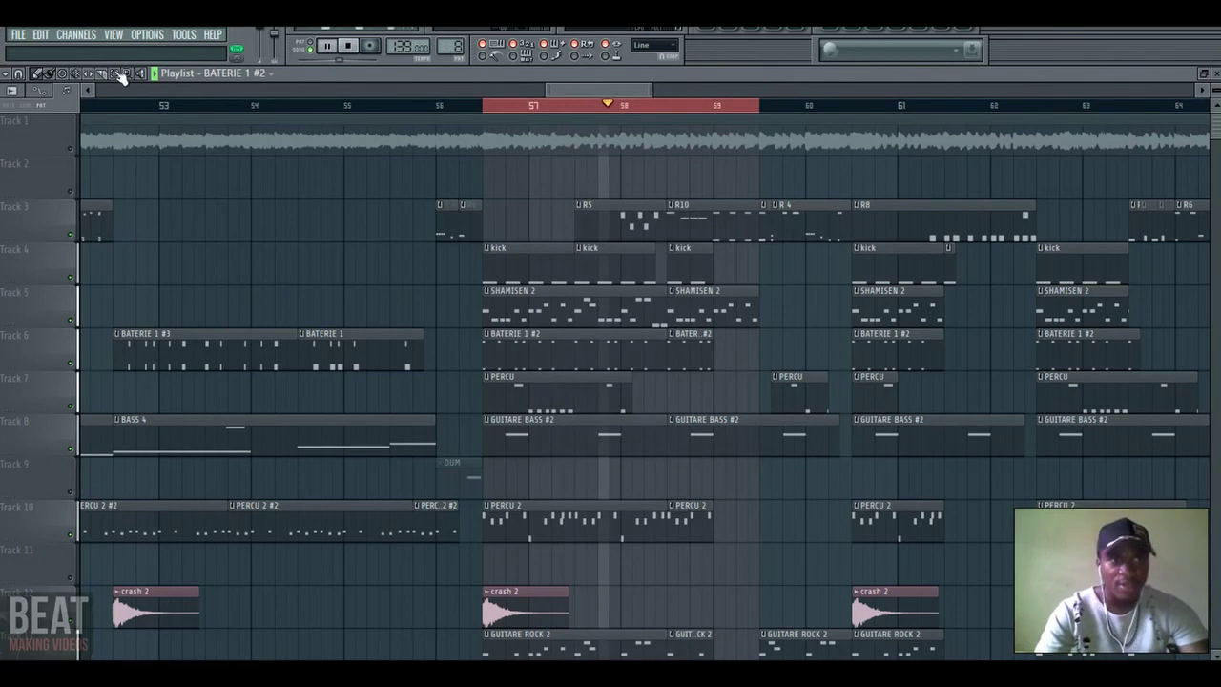
{"action": "key", "text": "space"}
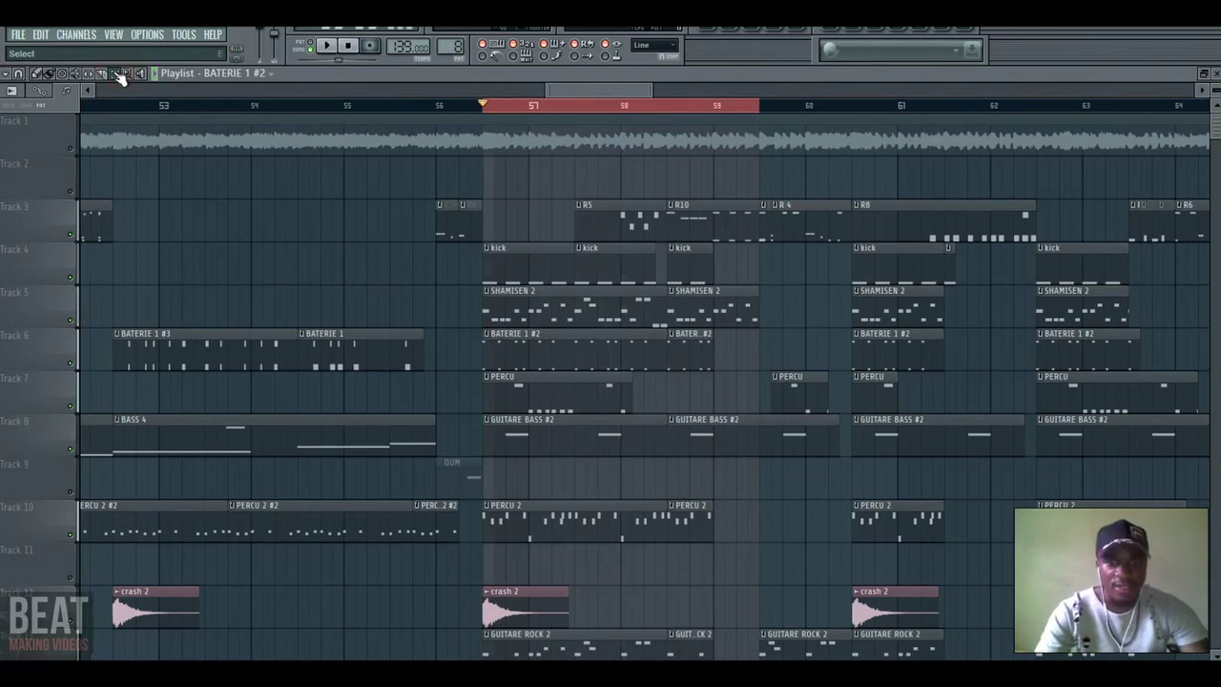
Clear the loop selection and play the layered arrangement from mid-bar 56 through about bar 63
{"action": "left_click", "coordinate": [665, 112]}
{"action": "key", "text": "space"}
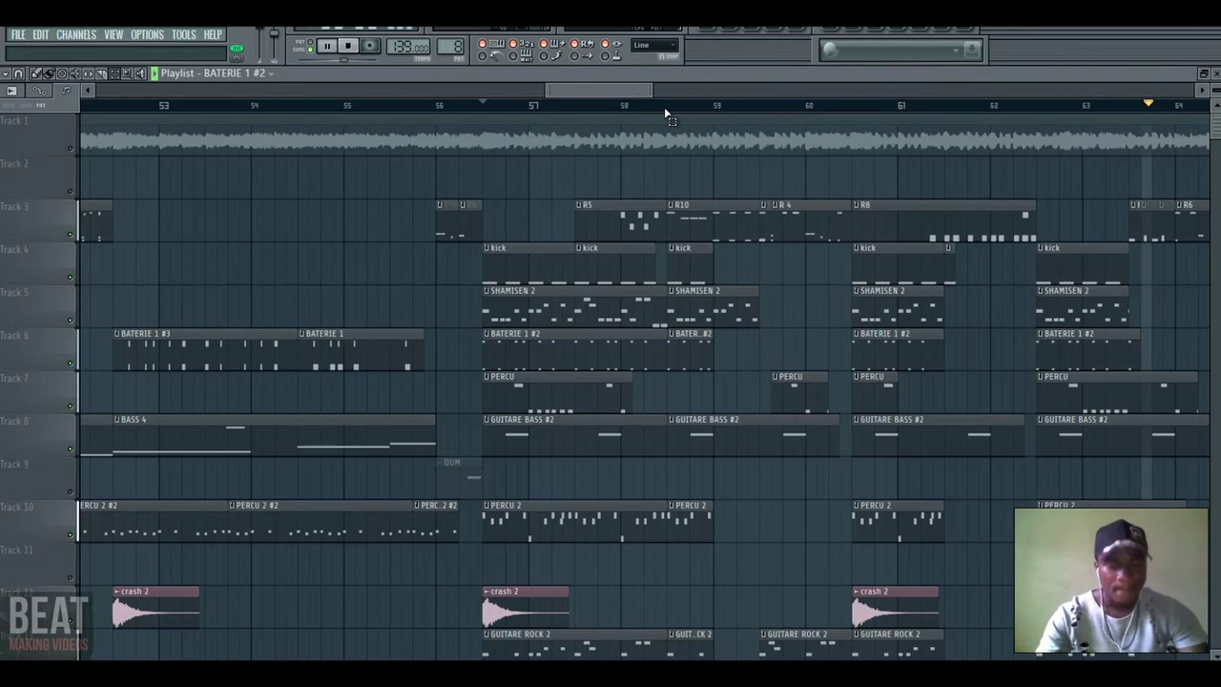
{"action": "key", "text": "space"}
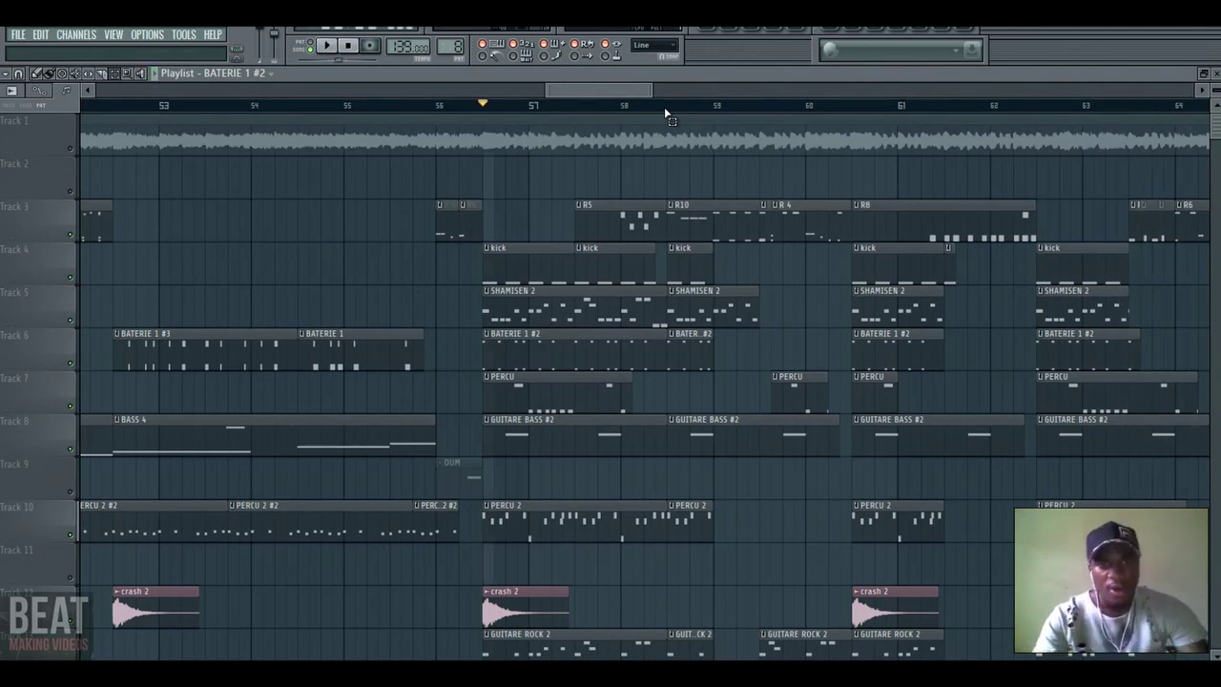